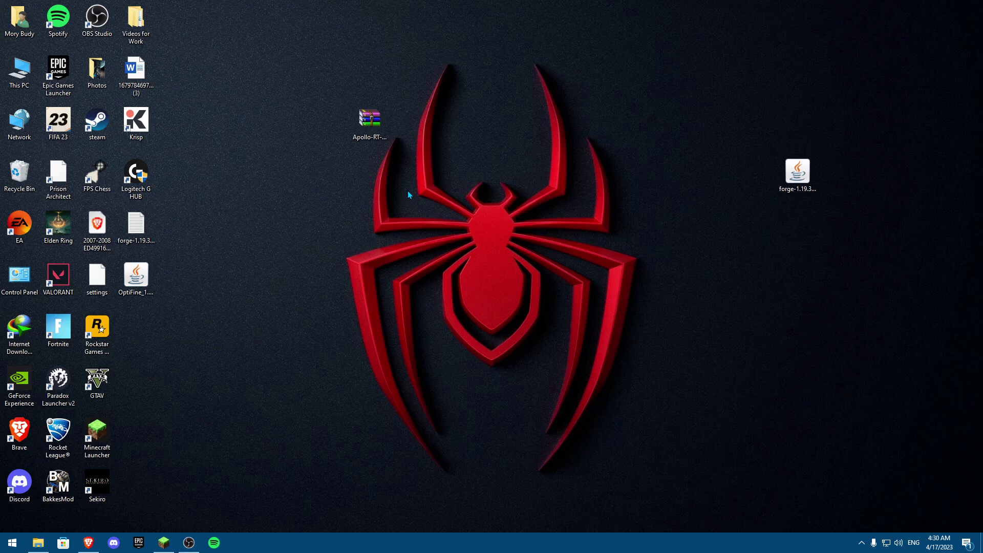
# Switch to Brave and expand the OptiFine downloads page to show all available versions for every Minecraft release
pyautogui.click(91, 544)
pyautogui.click(61, 7)
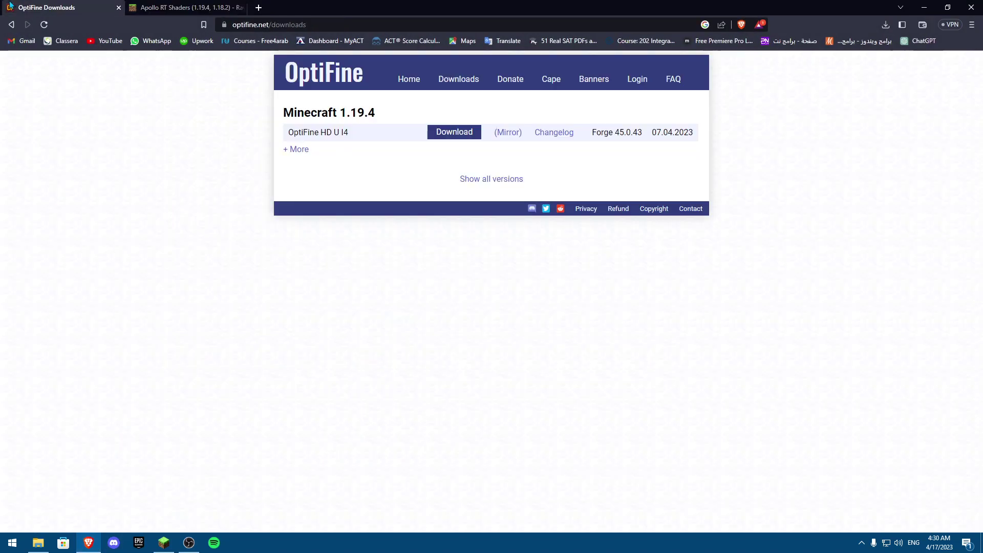
pyautogui.click(288, 149)
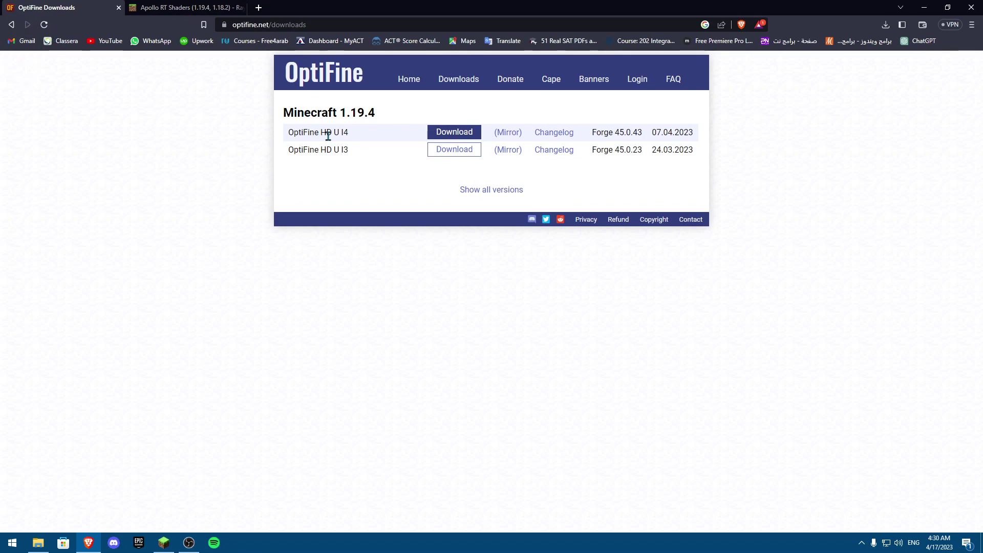
pyautogui.click(490, 191)
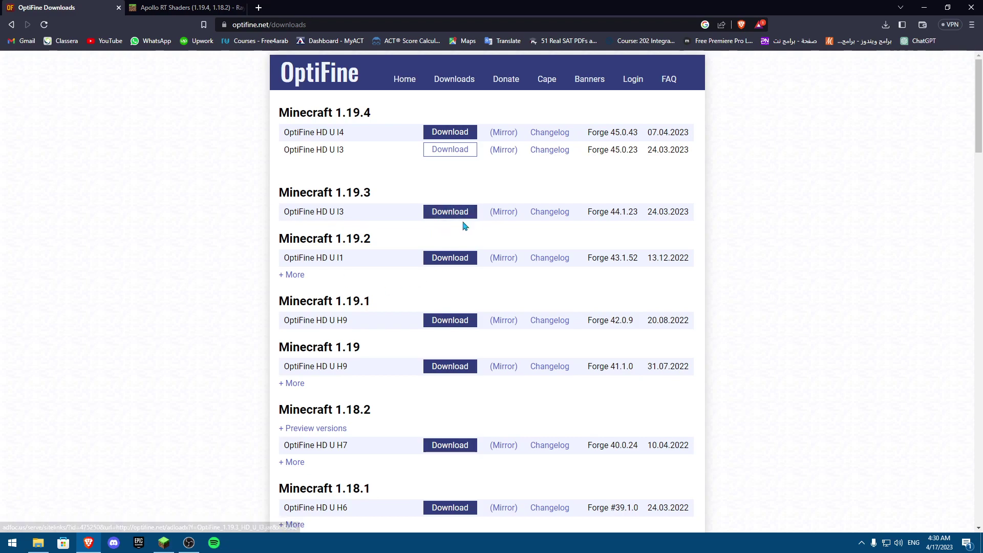
# Switch to the Apollo RT Shaders page on 9minecraft and review its preview images, requirements and download links
pyautogui.click(186, 6)
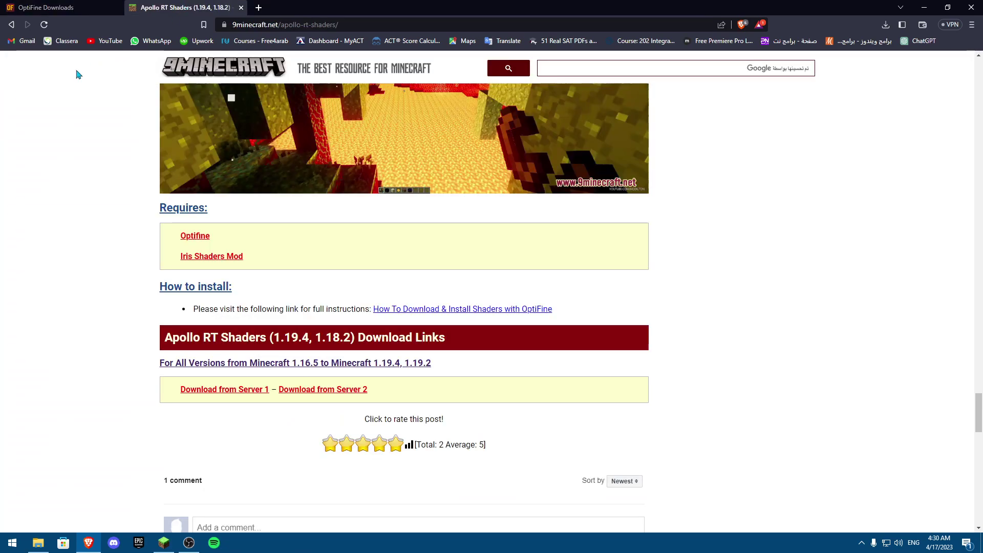
pyautogui.scroll(6, 180, 240)
pyautogui.scroll(-3, 180, 240)
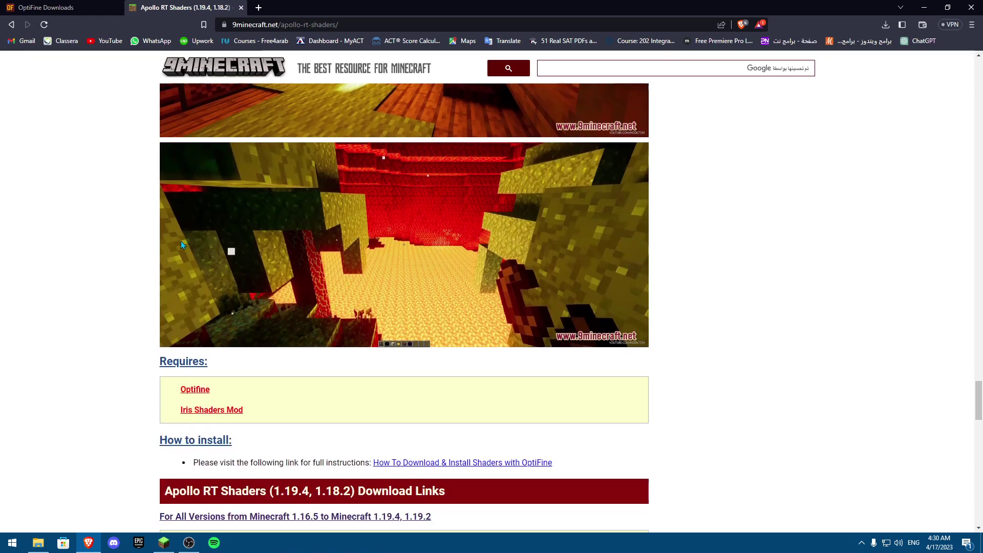
pyautogui.scroll(3, 182, 241)
pyautogui.scroll(3, 182, 241)
pyautogui.scroll(-8, 182, 245)
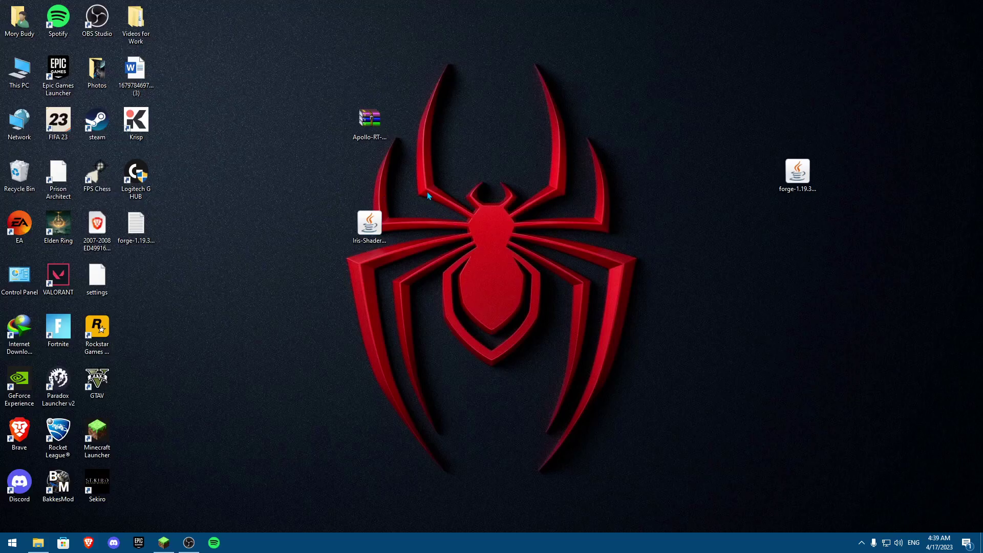
# Move the Apollo-RT-Shaders archive to an empty spot on the desktop, below and to the left of the Iris-Shaders file
pyautogui.moveTo(368, 125); pyautogui.dragTo(266, 293)
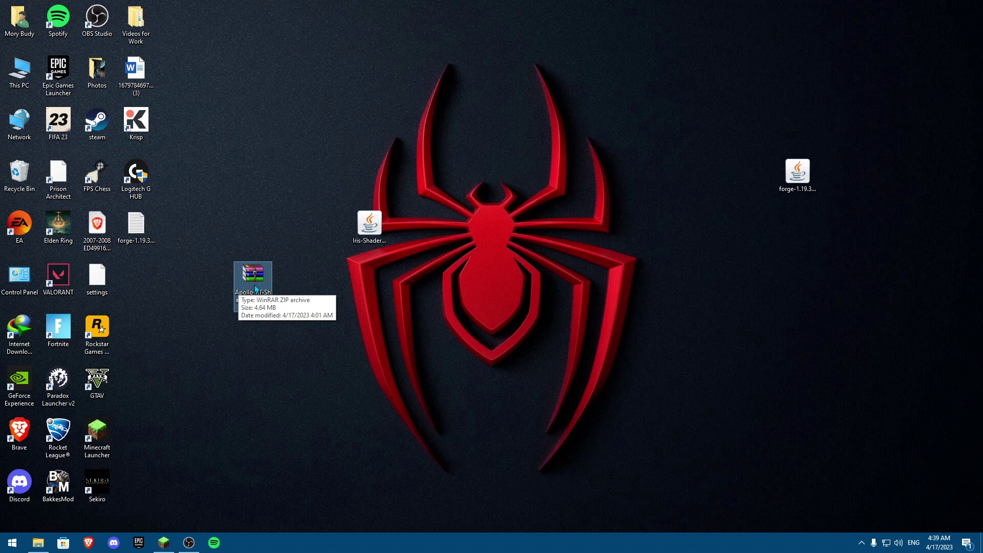
pyautogui.rightClick(255, 288)
pyautogui.moveTo(366, 388)
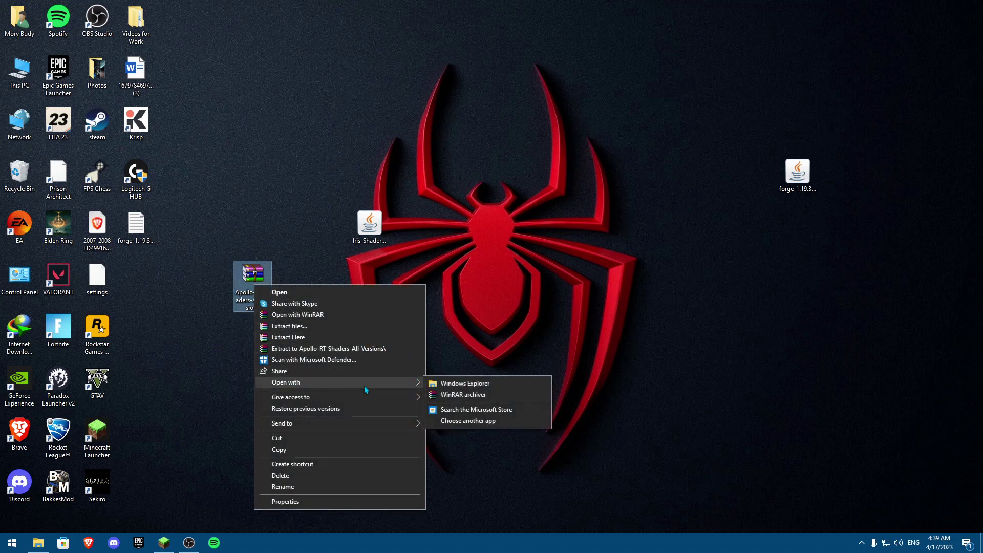
pyautogui.click(463, 421)
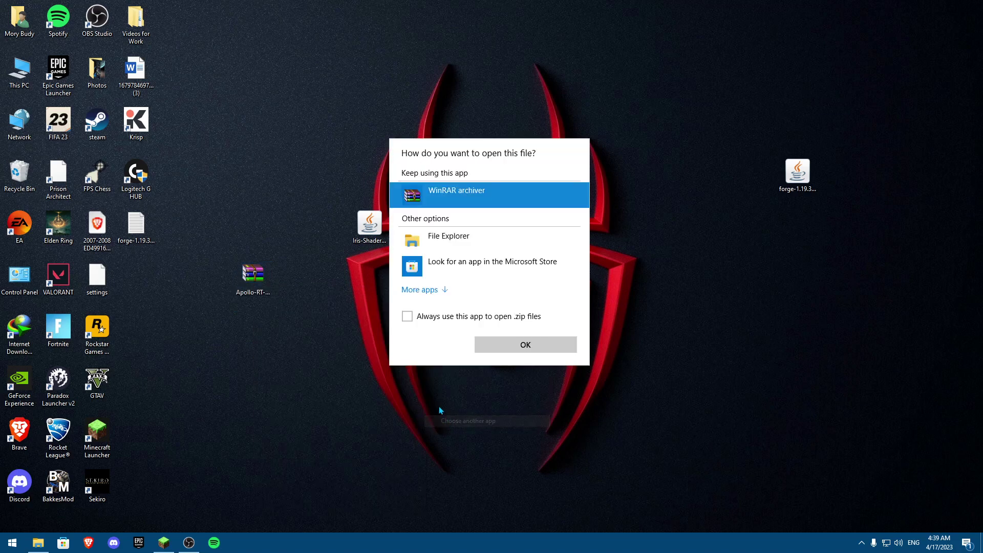
pyautogui.click(423, 290)
pyautogui.scroll(-3, 478, 314)
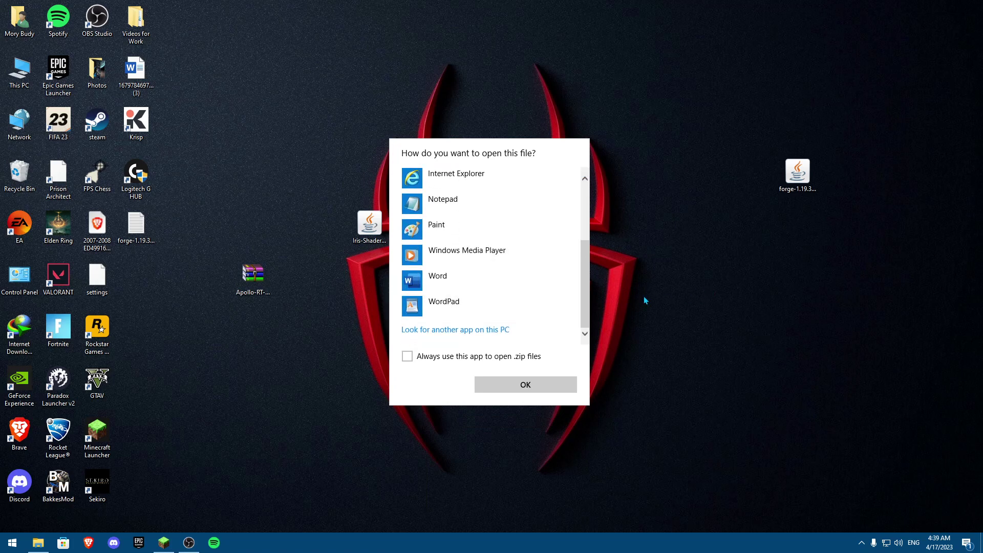
pyautogui.scroll(3, 489, 285)
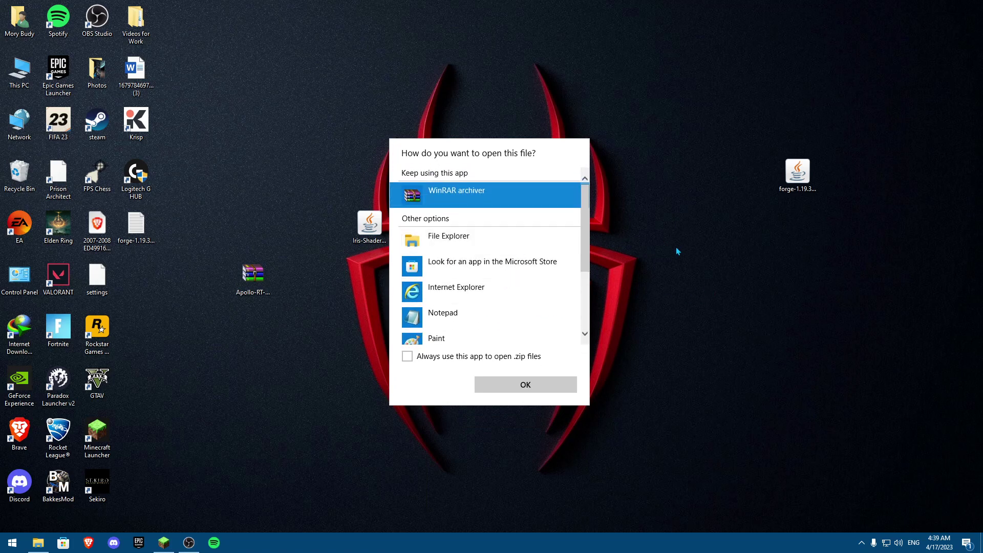
pyautogui.press('Escape')
# Extract the Apollo RT shaders archive into its own Apollo-RT-Shaders-All-Versions folder on the desktop and check the folder's contents
pyautogui.rightClick(249, 275)
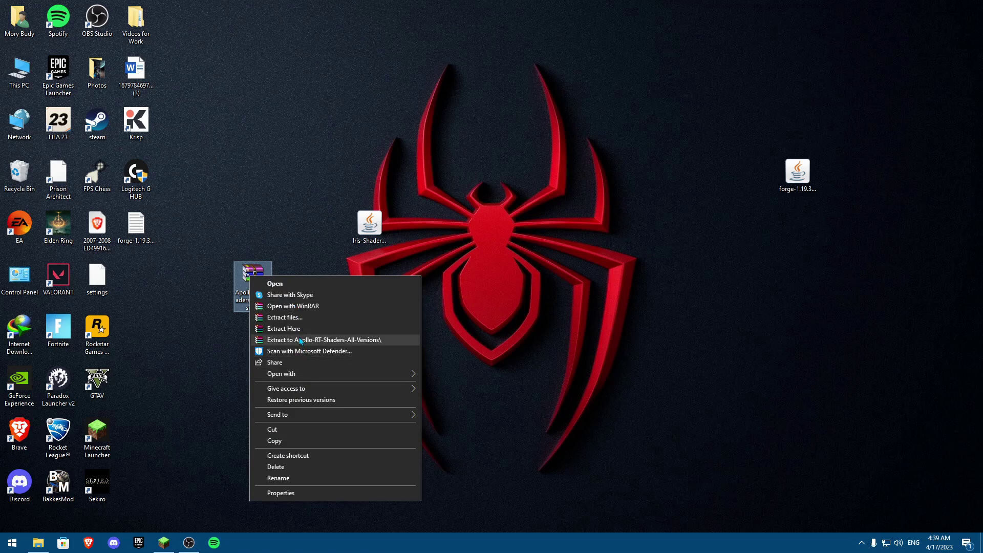
pyautogui.click(299, 339)
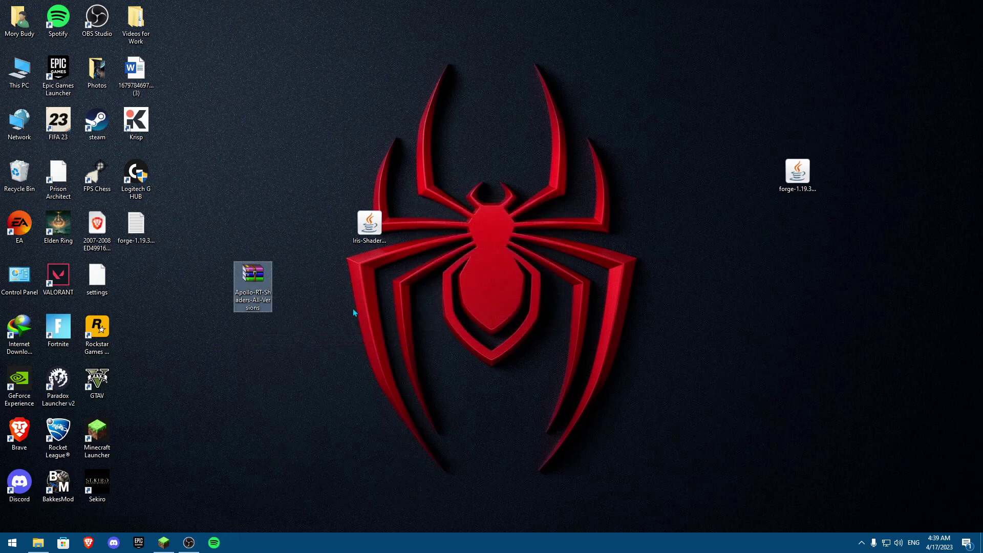
pyautogui.doubleClick(149, 289)
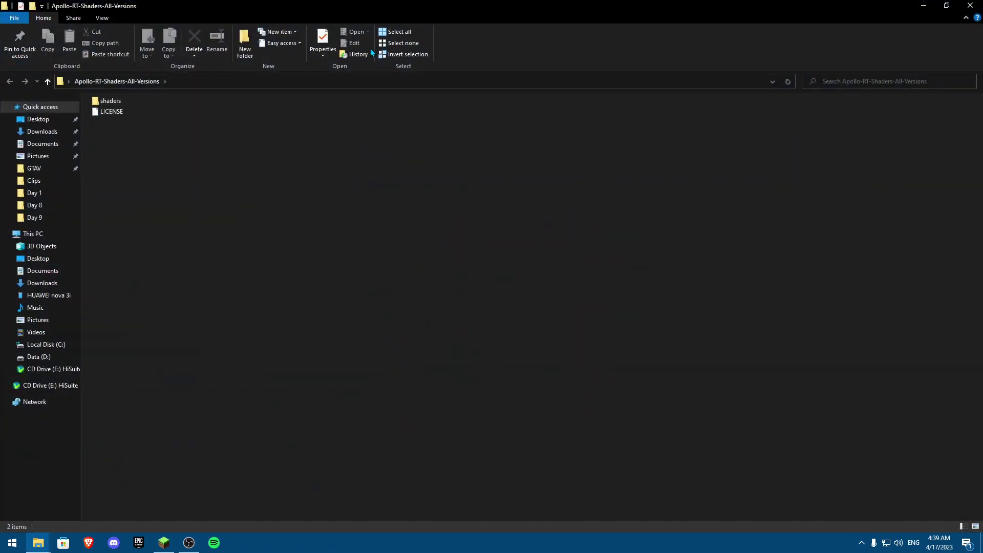
pyautogui.click(970, 5)
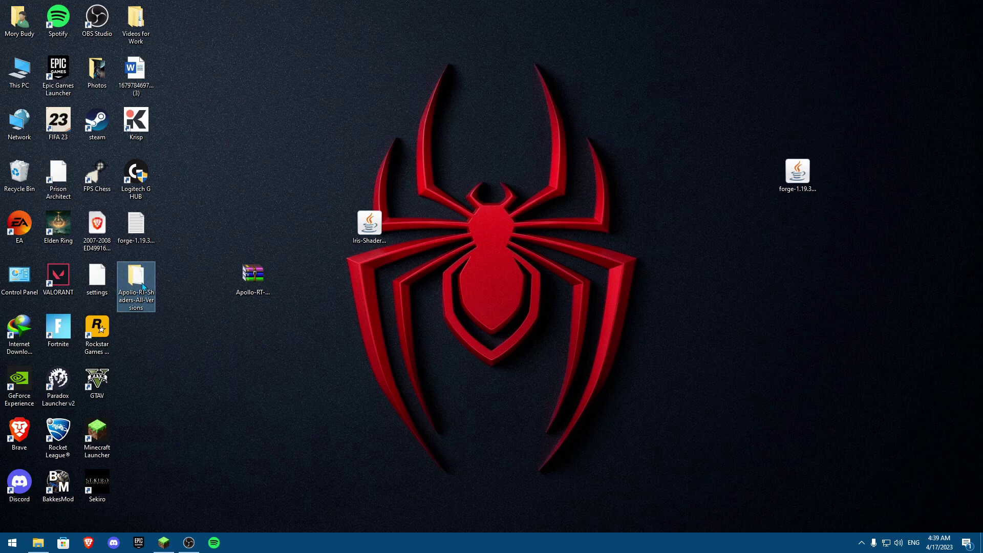
# Cut the extracted Apollo-RT-Shaders-All-Versions folder, go to .minecraft under %appdata%, and check its shaderpacks folder
pyautogui.rightClick(142, 283)
pyautogui.click(156, 436)
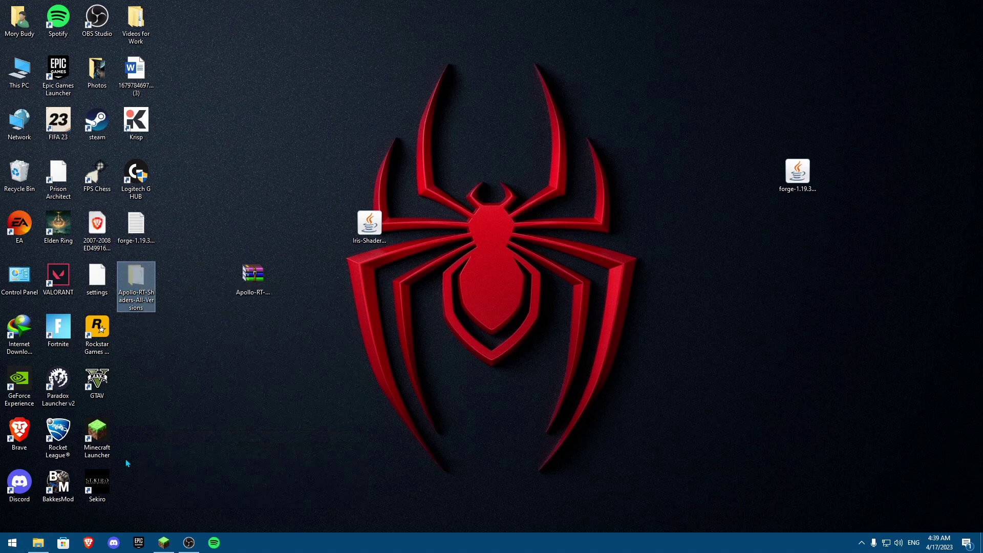
pyautogui.press('super+r')
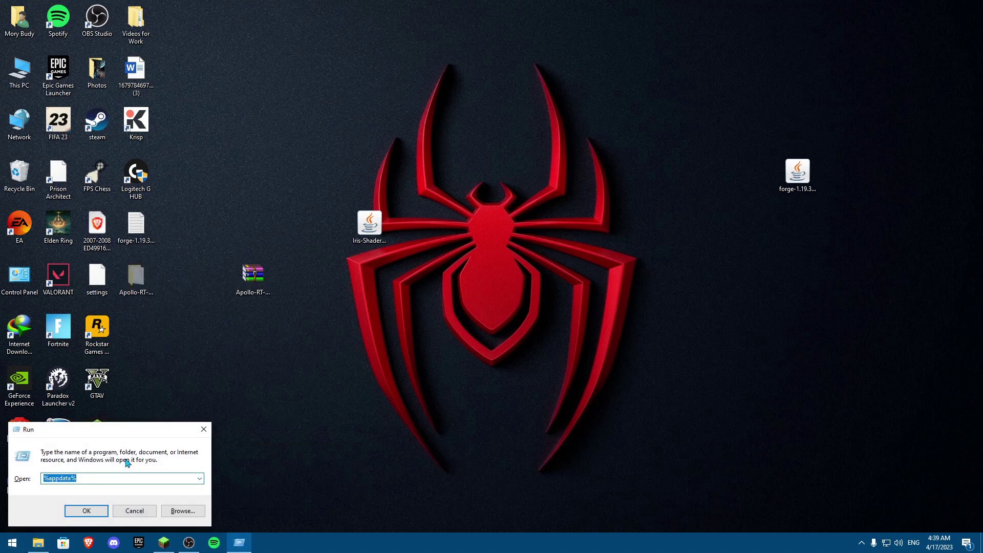
pyautogui.press('Return')
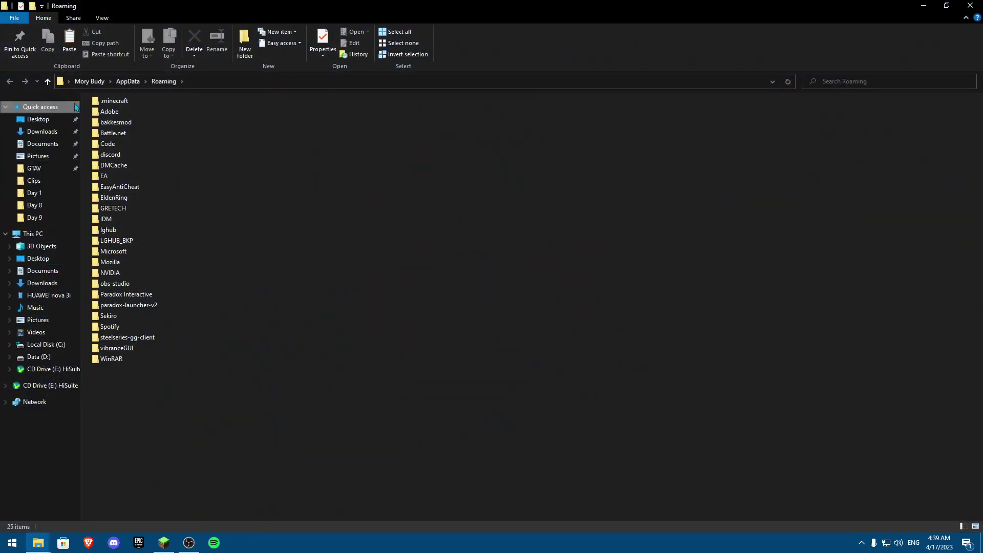
pyautogui.doubleClick(103, 101)
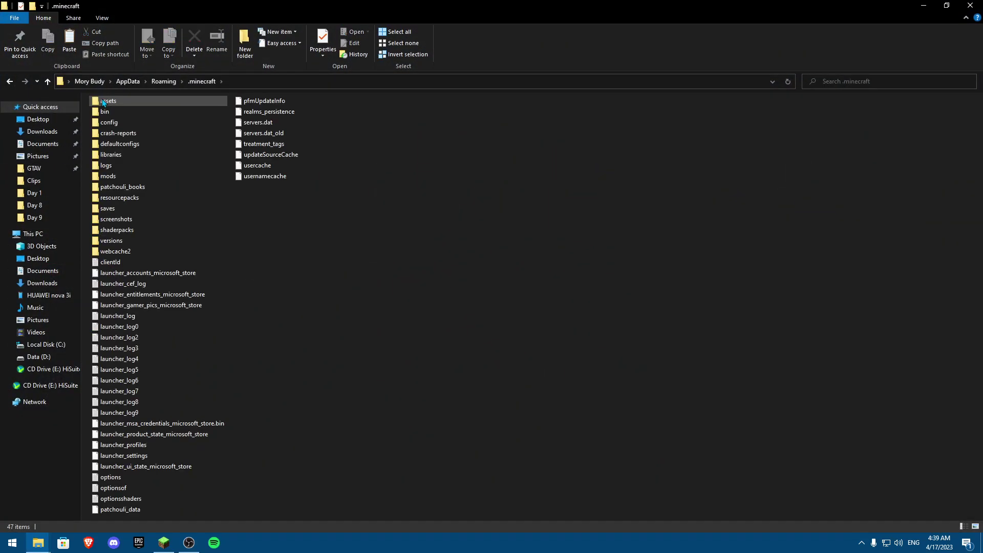
pyautogui.doubleClick(116, 231)
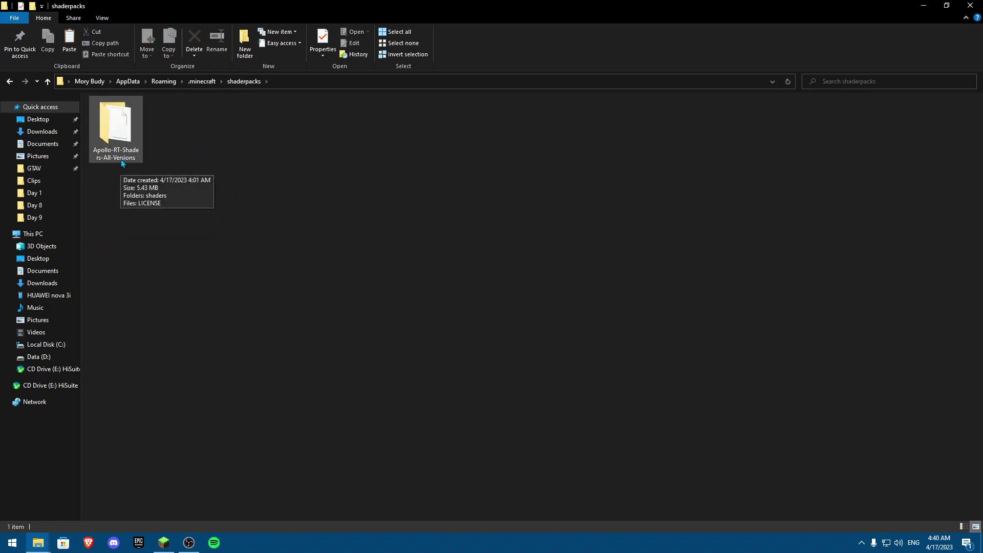
pyautogui.click(970, 5)
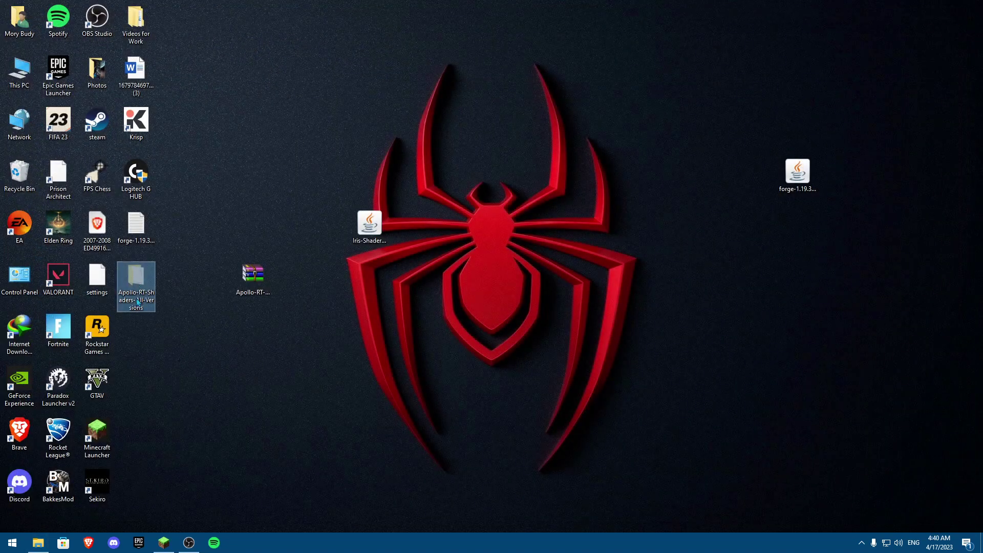
# Move OptiFine_1.19.3_HD_U_I3 from the .minecraft mods folder to the desktop and check its installer window without installing
pyautogui.click(38, 543)
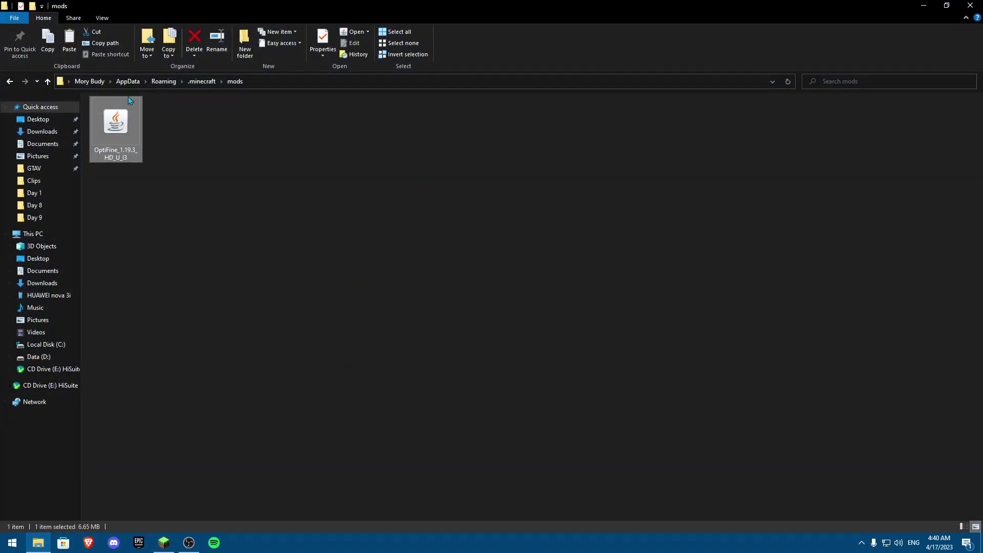
pyautogui.rightClick(119, 137)
pyautogui.click(148, 287)
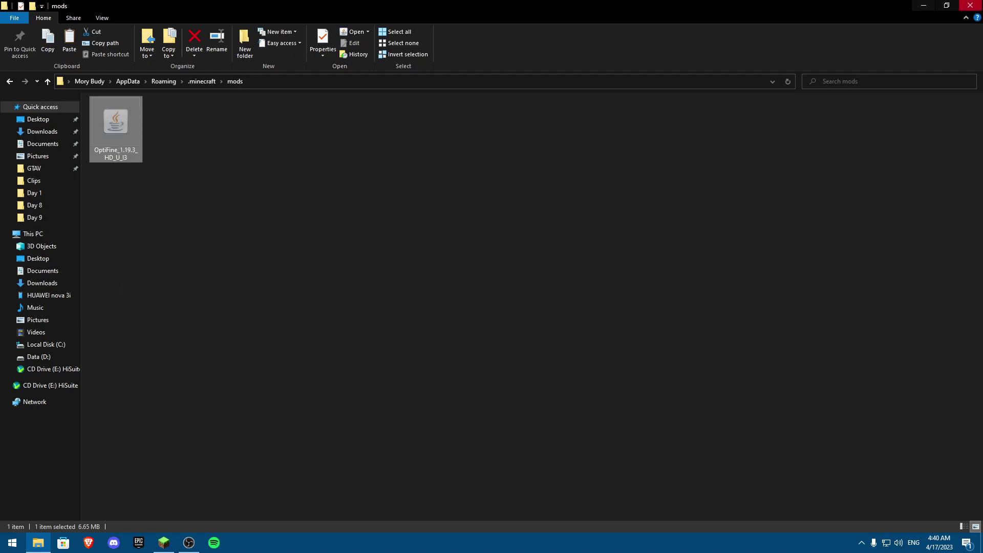
pyautogui.click(923, 6)
pyautogui.rightClick(322, 297)
pyautogui.click(338, 336)
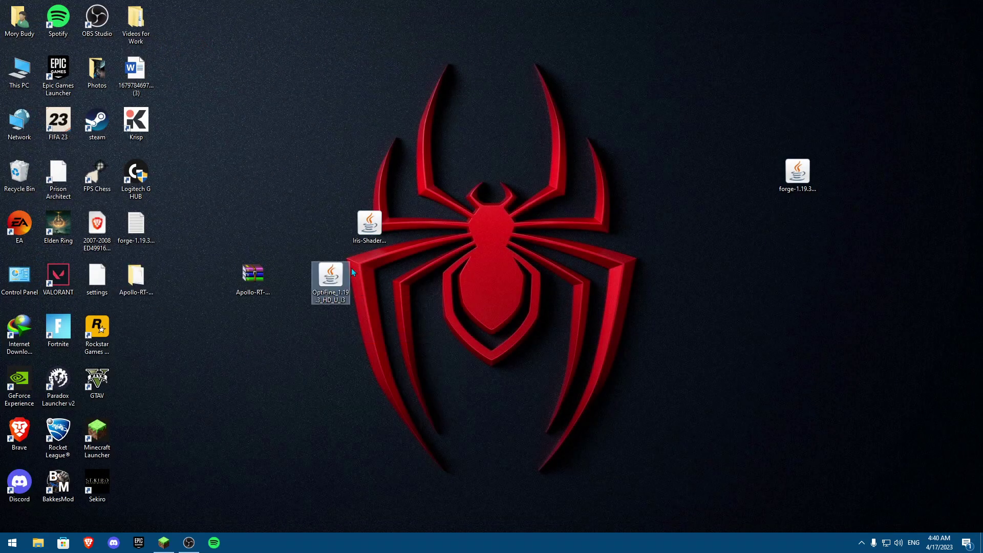
pyautogui.doubleClick(326, 282)
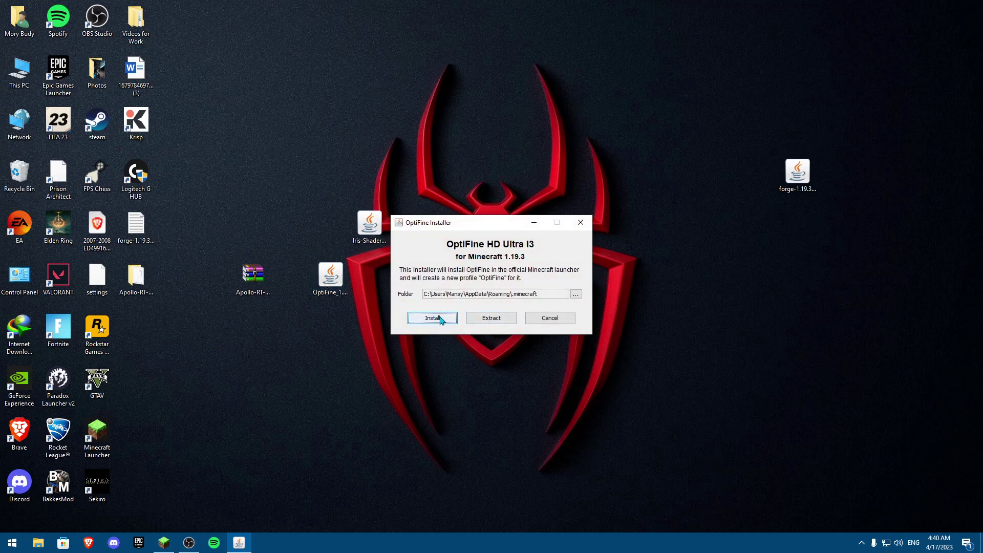
pyautogui.click(580, 222)
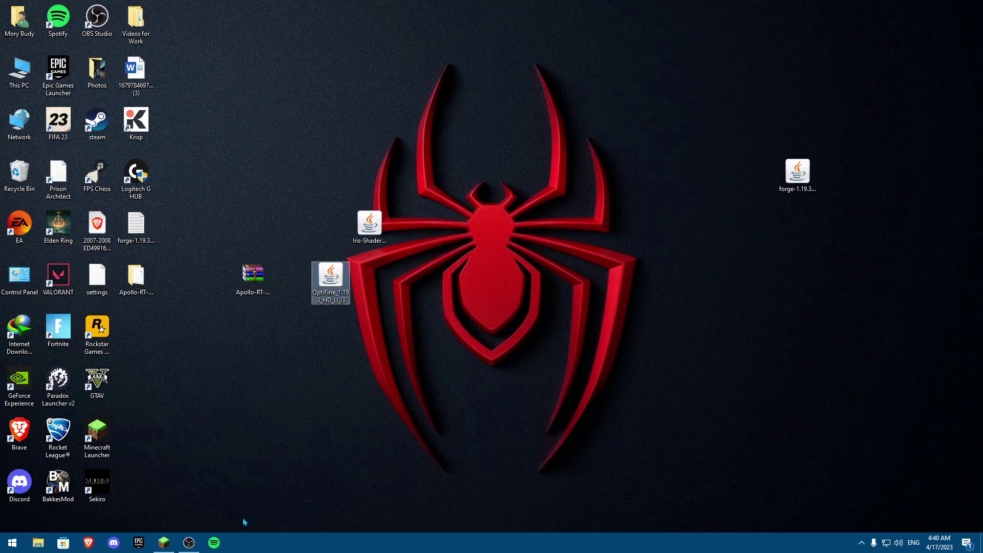
# Switch to the Minecraft Launcher, select the OptiFine 1.19.3-OptiFine_HD_U_I3 installation and launch the game
pyautogui.click(165, 542)
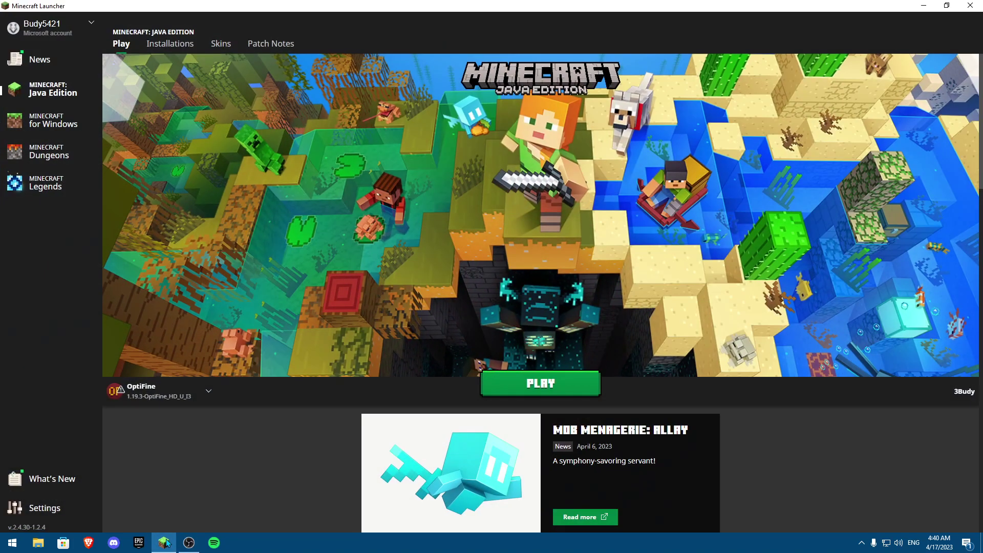
pyautogui.click(194, 392)
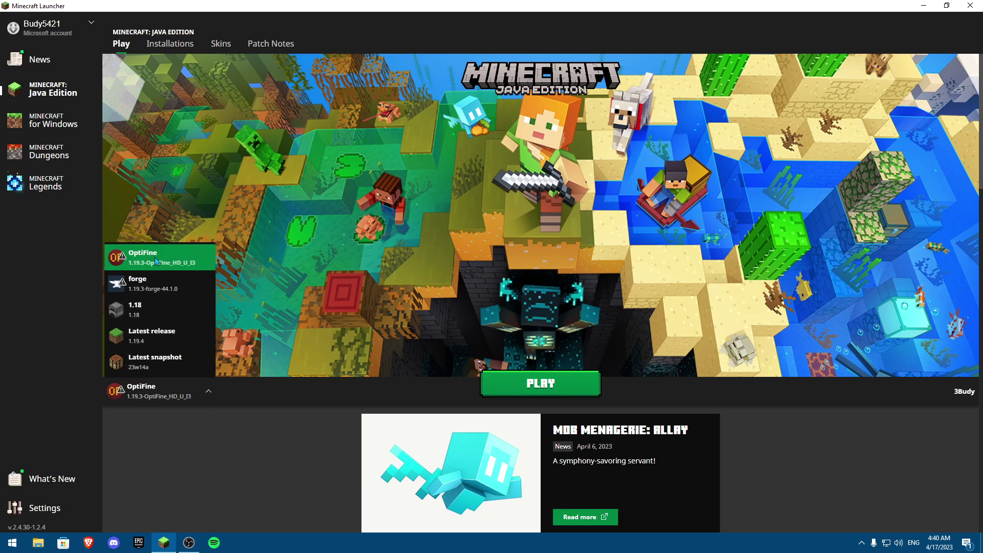
pyautogui.click(156, 262)
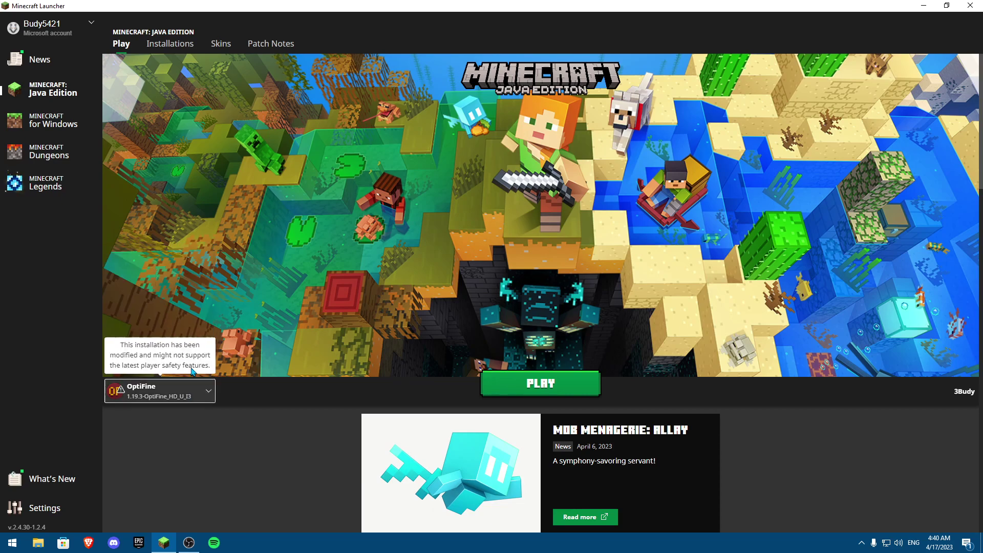
pyautogui.click(542, 390)
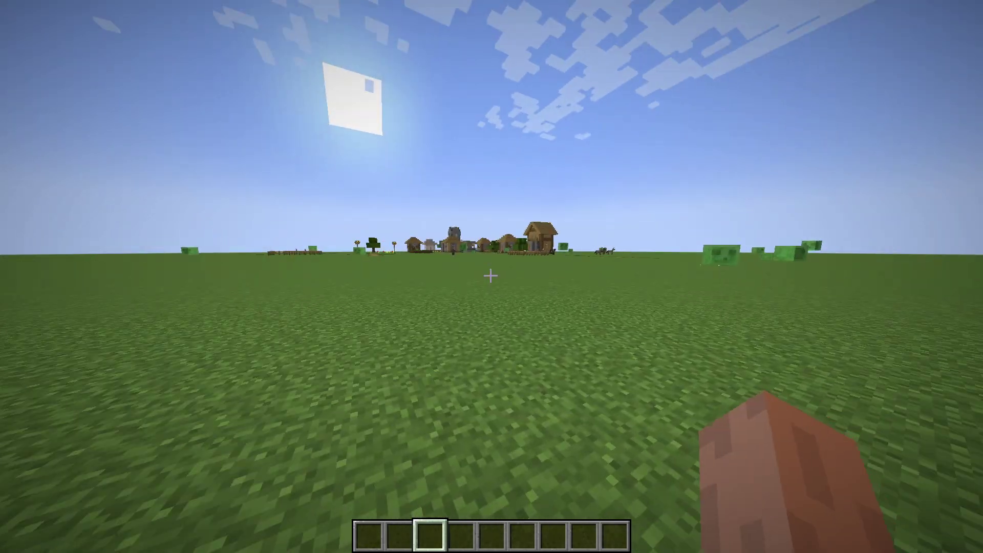
# Pause the game and set the world difficulty to Peaceful in the options
pyautogui.press('Escape')
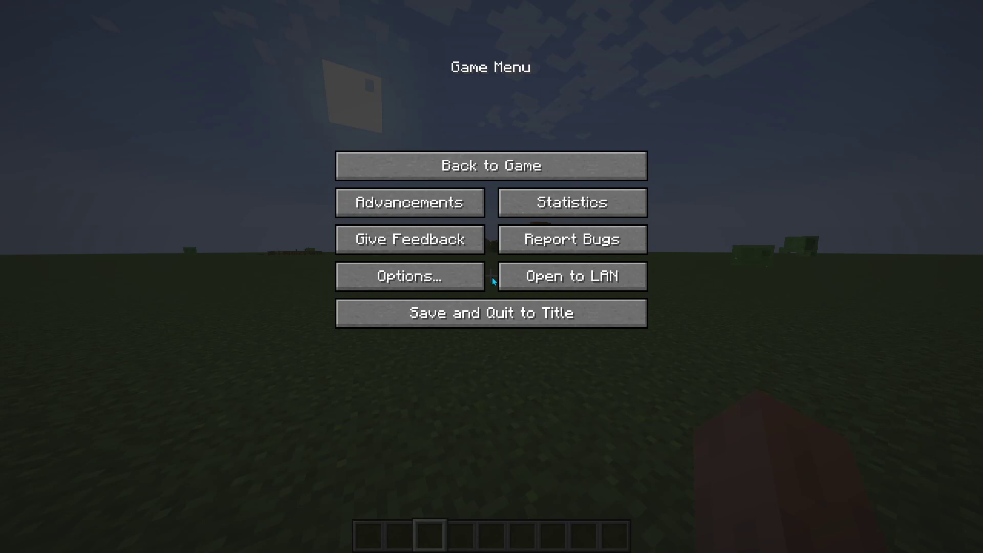
pyautogui.click(437, 275)
pyautogui.click(610, 85)
pyautogui.click(610, 84)
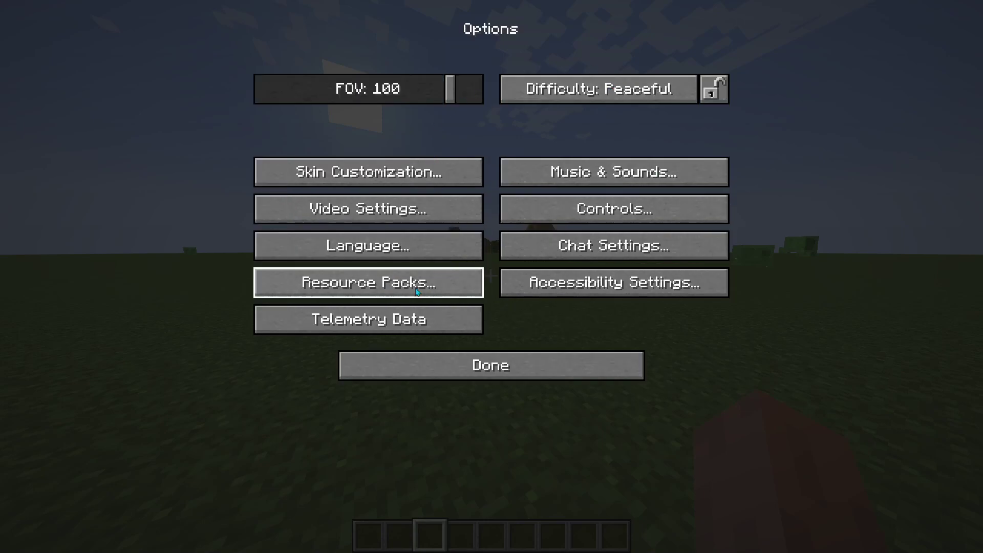
# Select Apollo-RT-Shaders-All-Versions in the shader list of the video settings and open its shader options
pyautogui.click(376, 218)
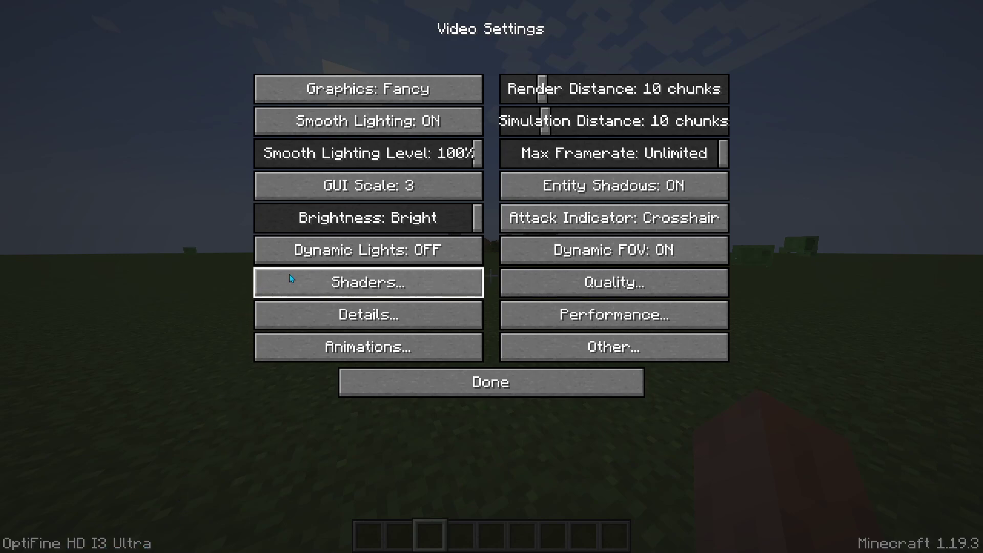
pyautogui.click(325, 285)
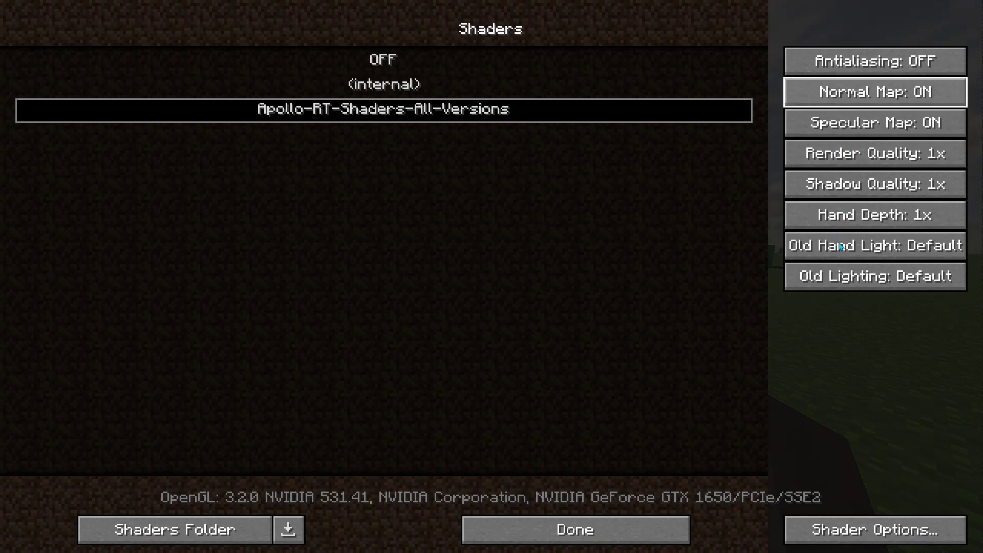
pyautogui.click(854, 541)
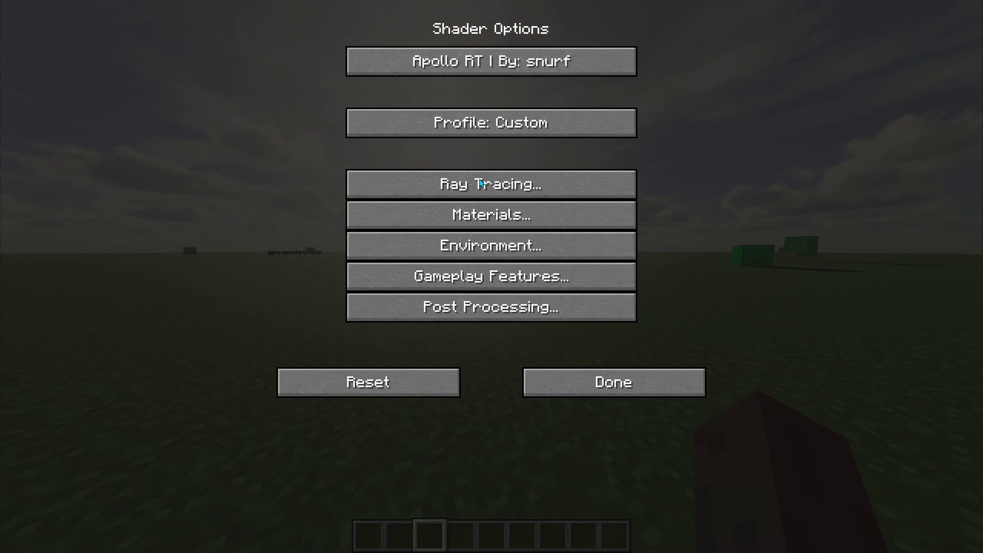
# Close the shader options and all game menus, return to the world and walk forward toward the village
pyautogui.click(605, 393)
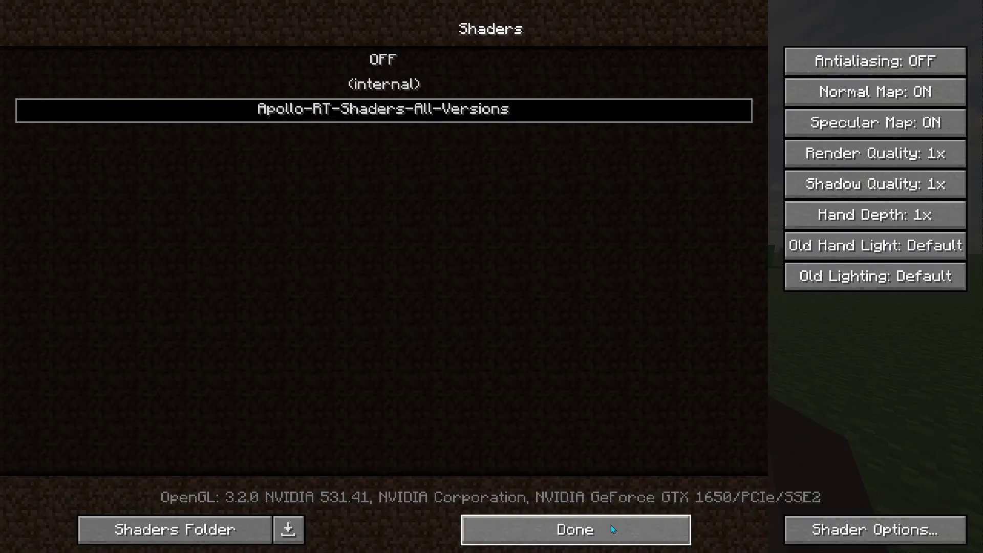
pyautogui.click(612, 529)
pyautogui.click(507, 373)
pyautogui.press('Escape')
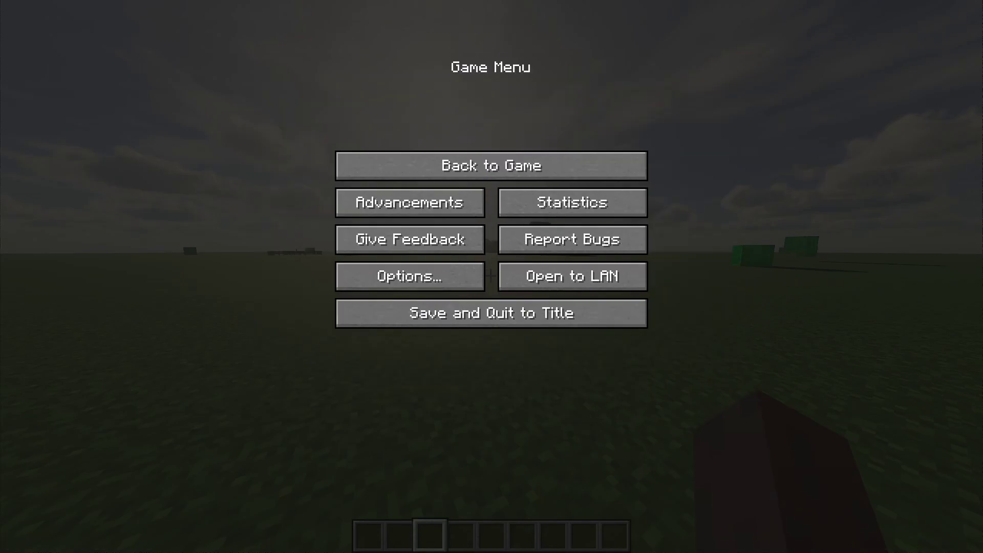
pyautogui.press('Escape')
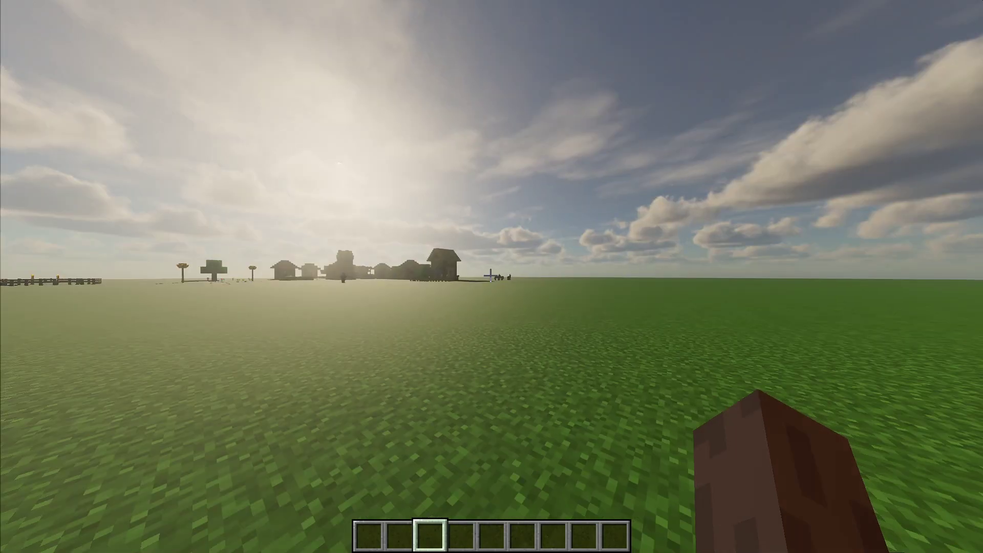
pyautogui.press('w')
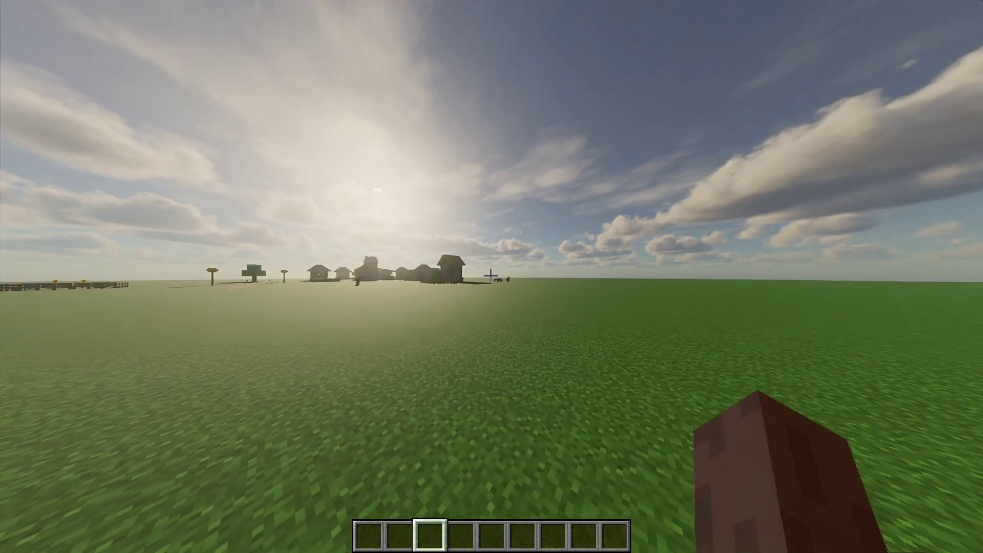
# Search the creative inventory for "water" and put a water bucket in the first hotbar slot
pyautogui.press('e')
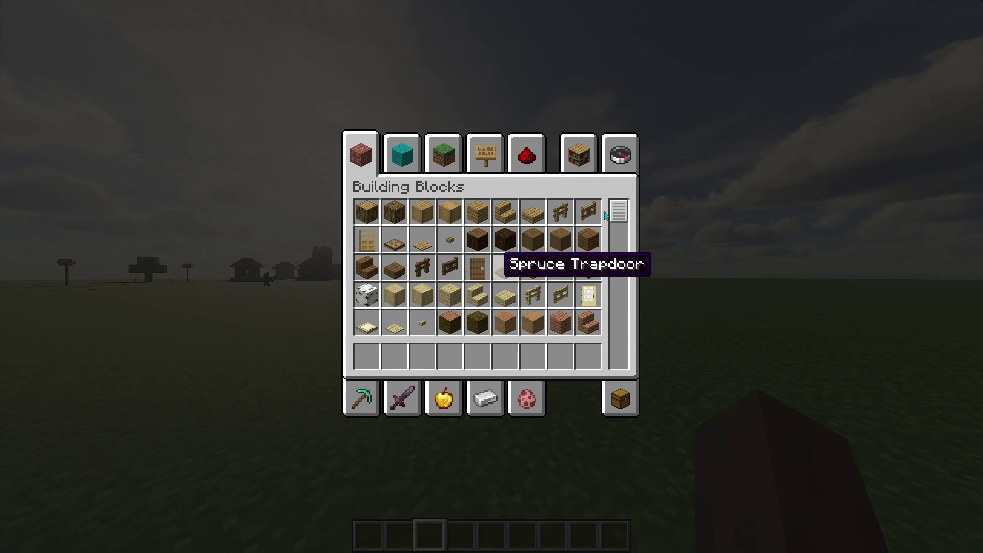
pyautogui.click(619, 152)
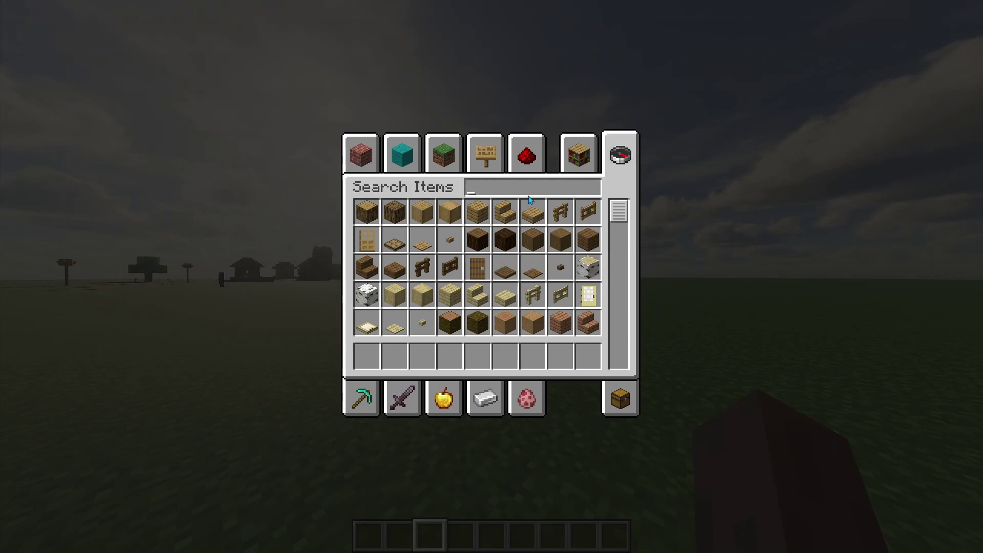
pyautogui.write('water')
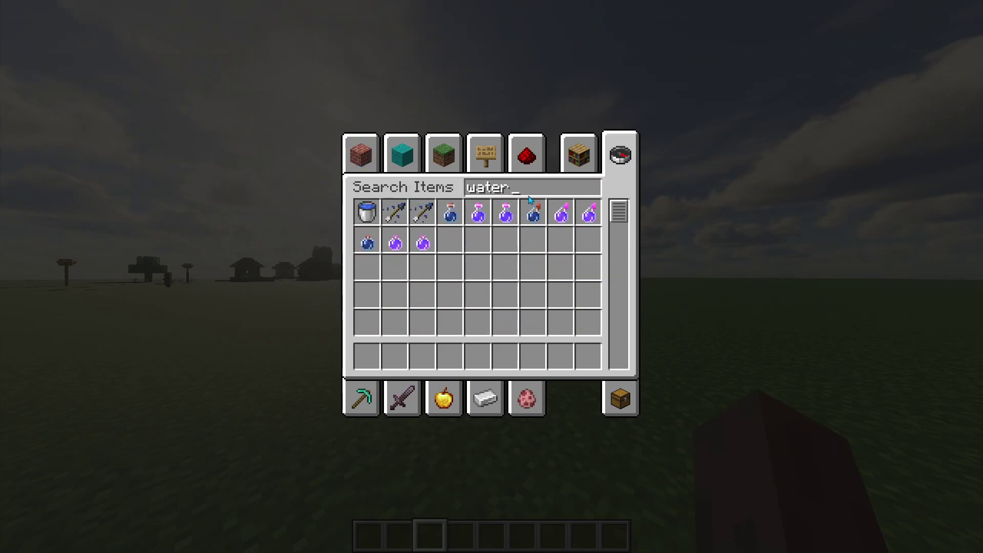
pyautogui.click(361, 217)
pyautogui.click(366, 356)
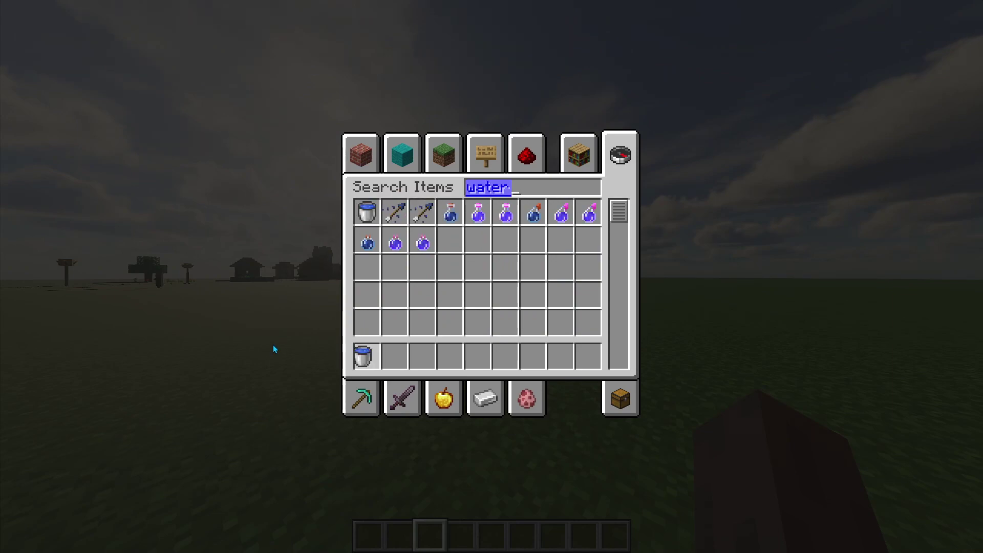
pyautogui.press('Escape')
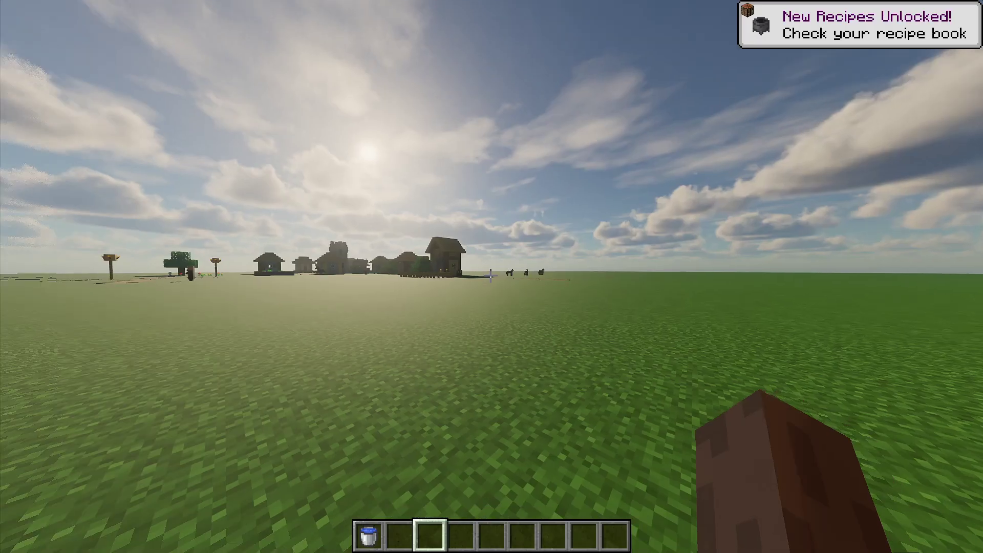
# Pour the water bucket onto the grass, switch to an empty hotbar slot and fly toward the village
pyautogui.scroll(-6, 490, 276)
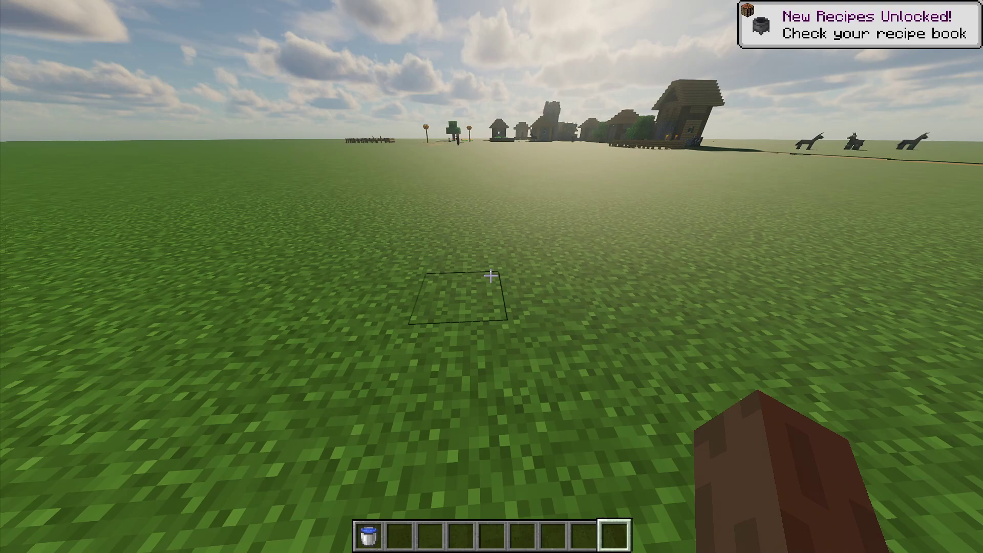
pyautogui.scroll(-1, 491, 276)
pyautogui.rightClick(490, 276)
pyautogui.scroll(-3, 490, 276)
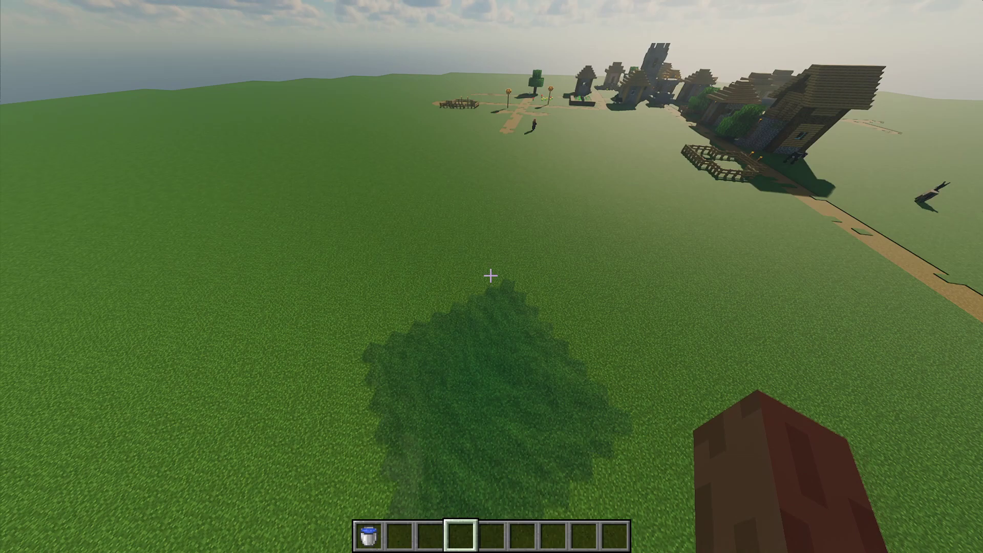
pyautogui.press('w')
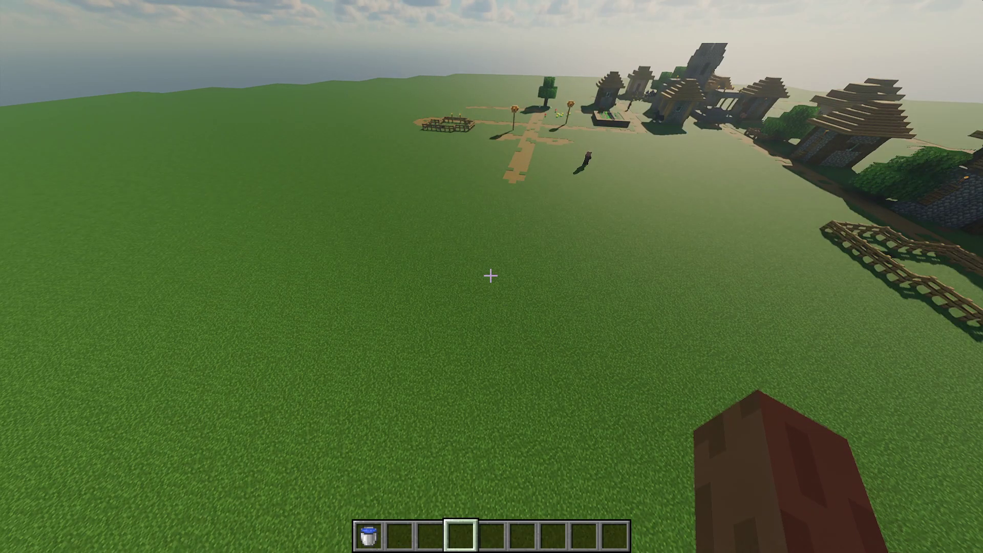